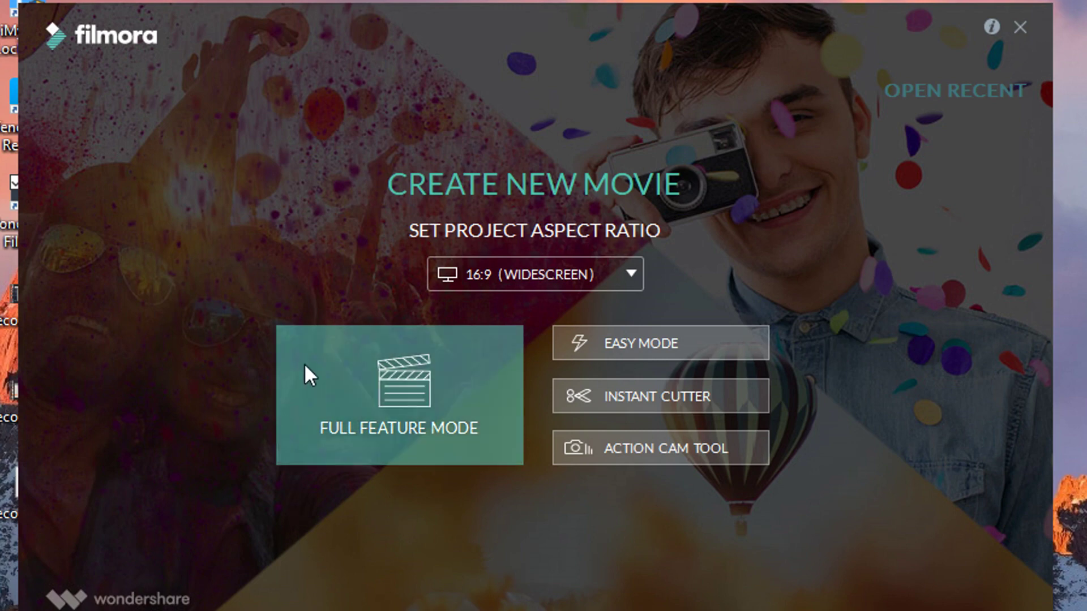
Step: Set the project aspect ratio to 16:9 (Widescreen) and start a new movie in Full Feature Mode
click(415, 391)
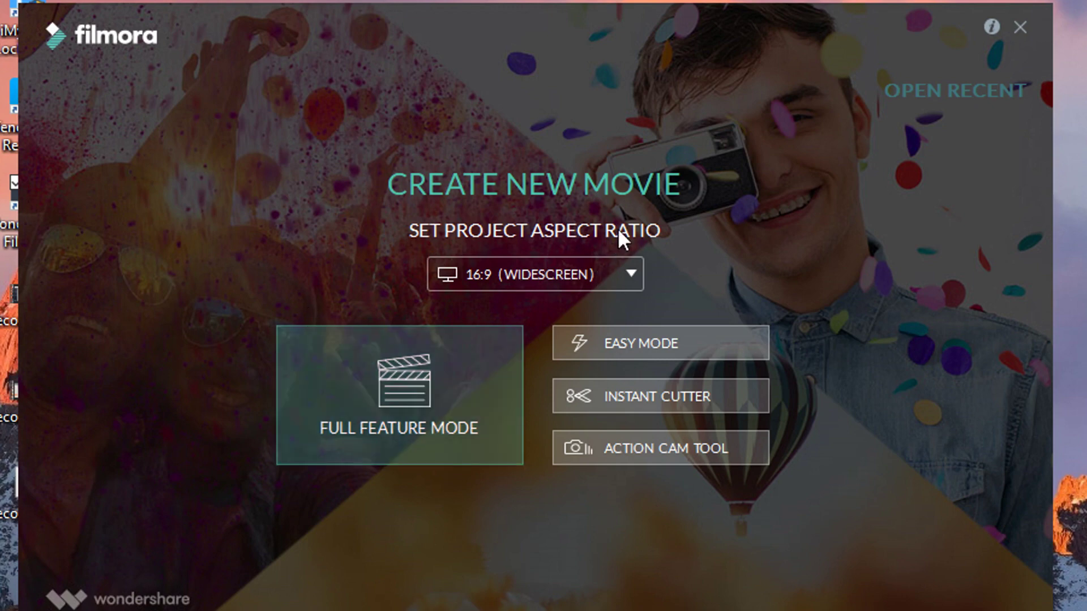
click(630, 285)
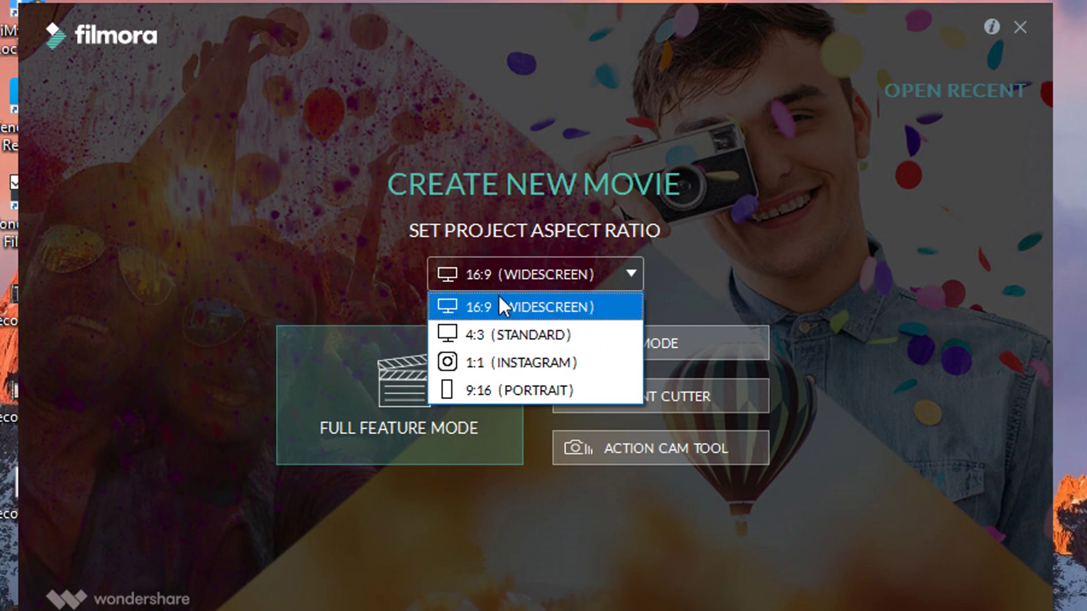
click(527, 310)
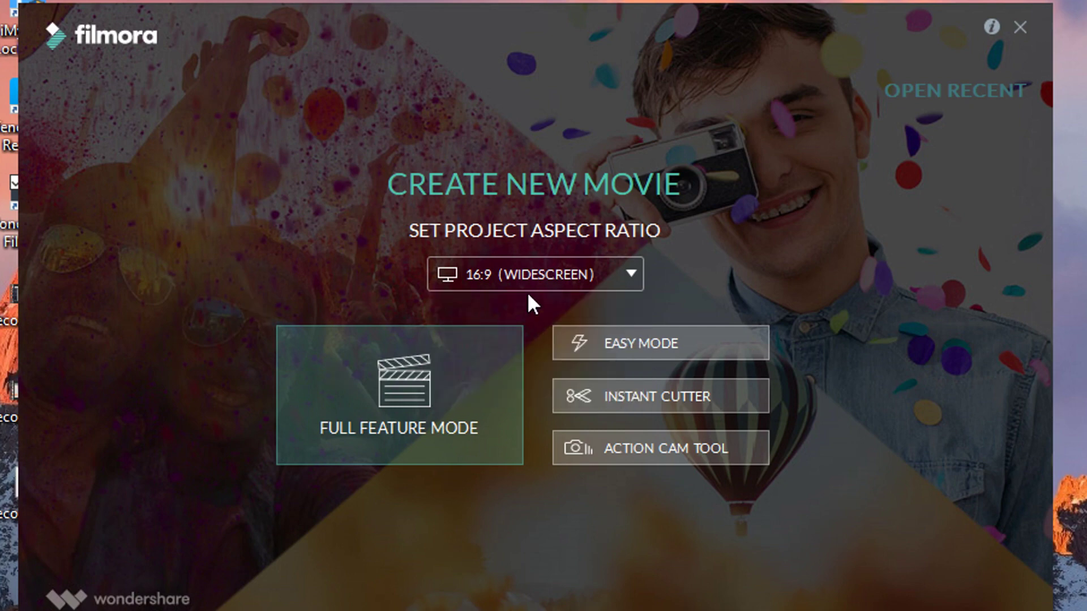
click(554, 274)
click(524, 342)
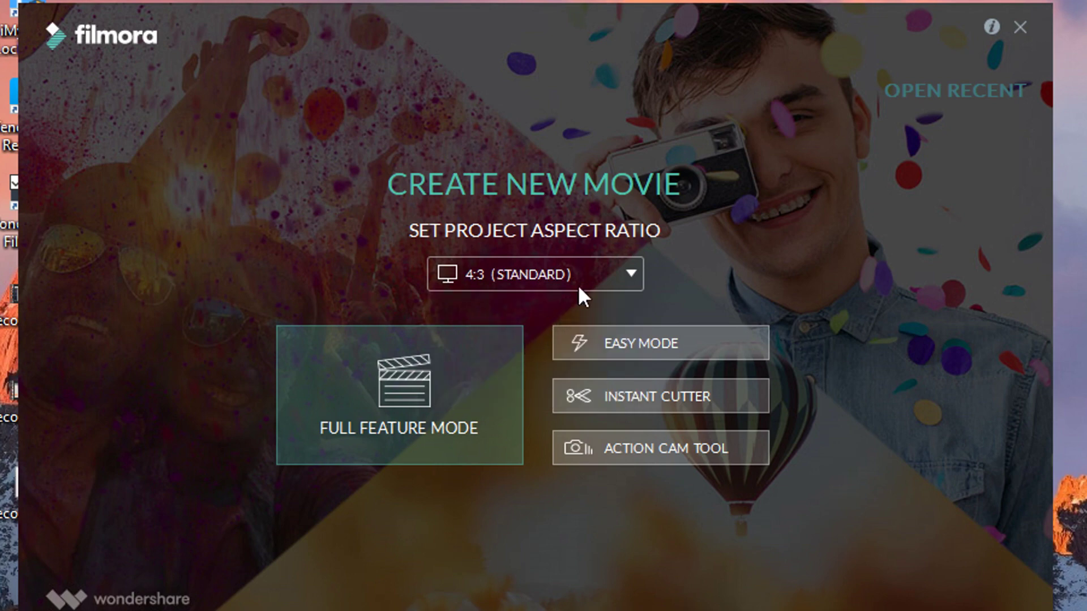
click(565, 285)
click(561, 317)
click(417, 374)
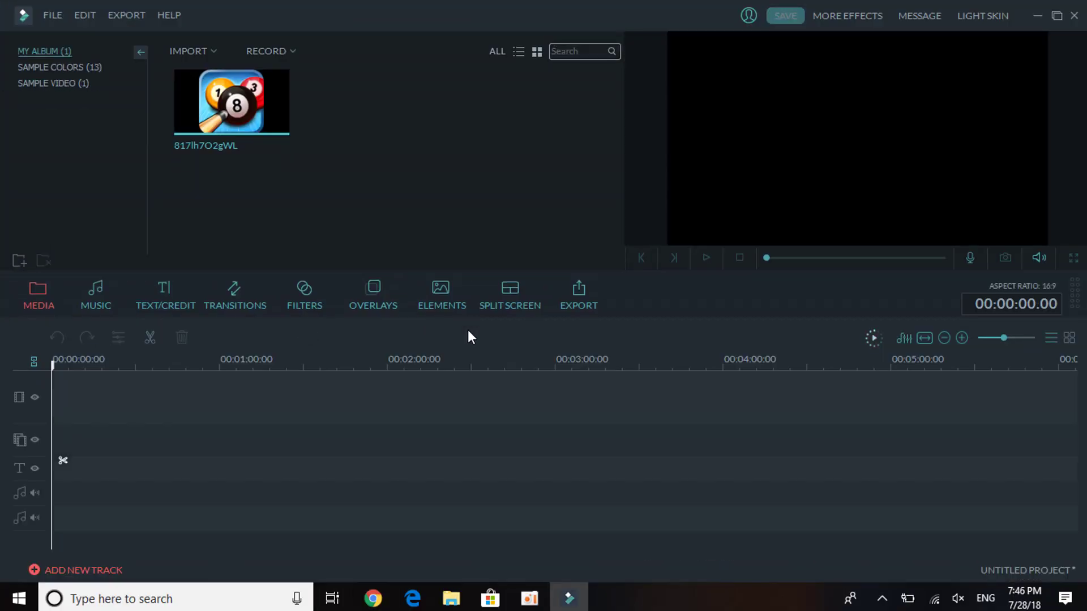
Step: Dismiss the Message Center window that promotes the Effects Store
mouse_move(254, 95)
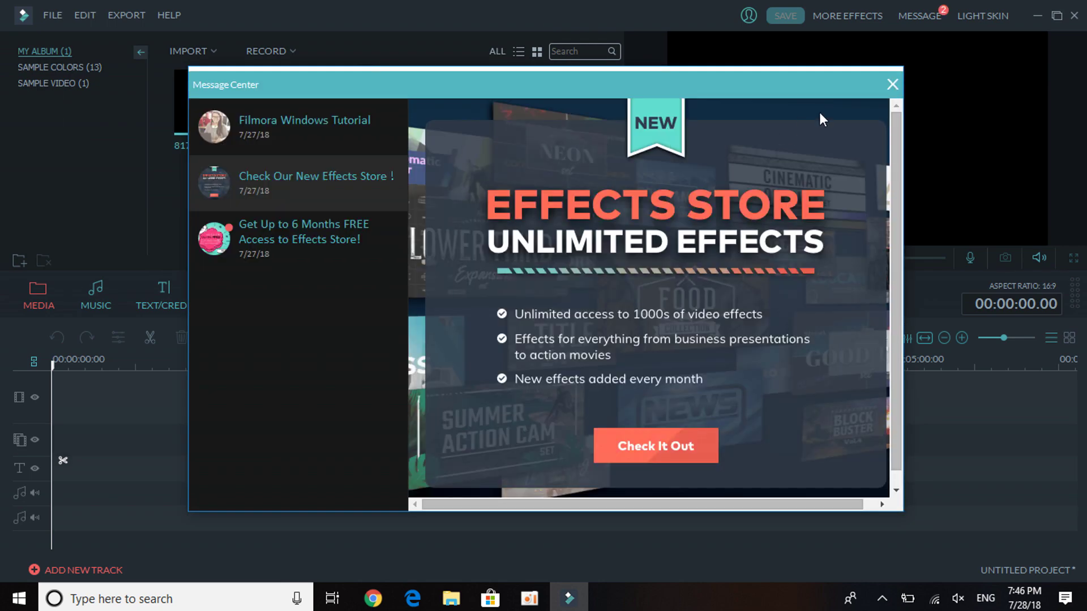
click(892, 84)
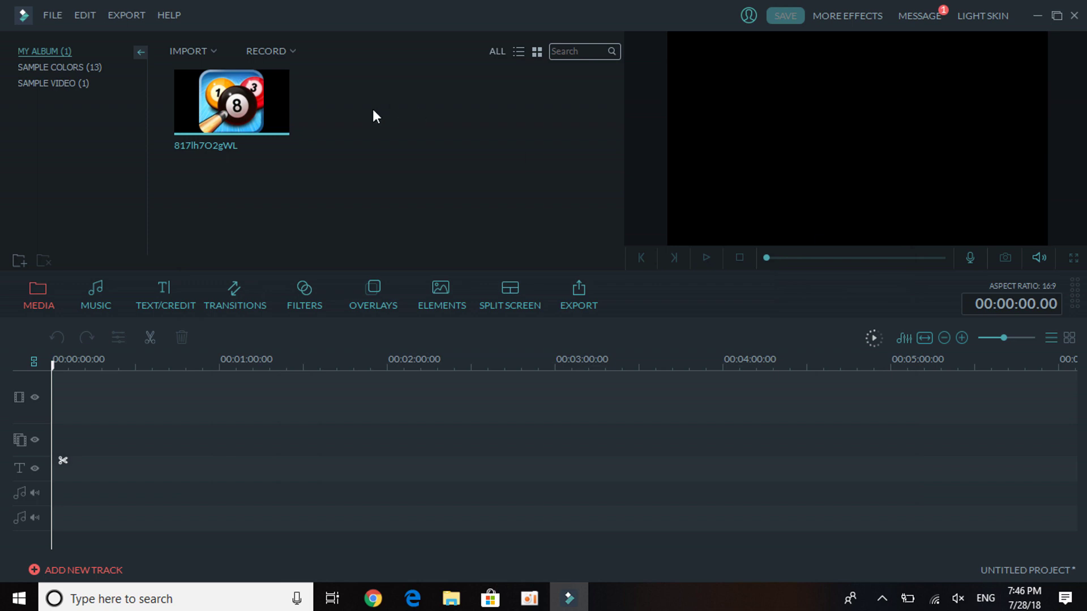
click(202, 54)
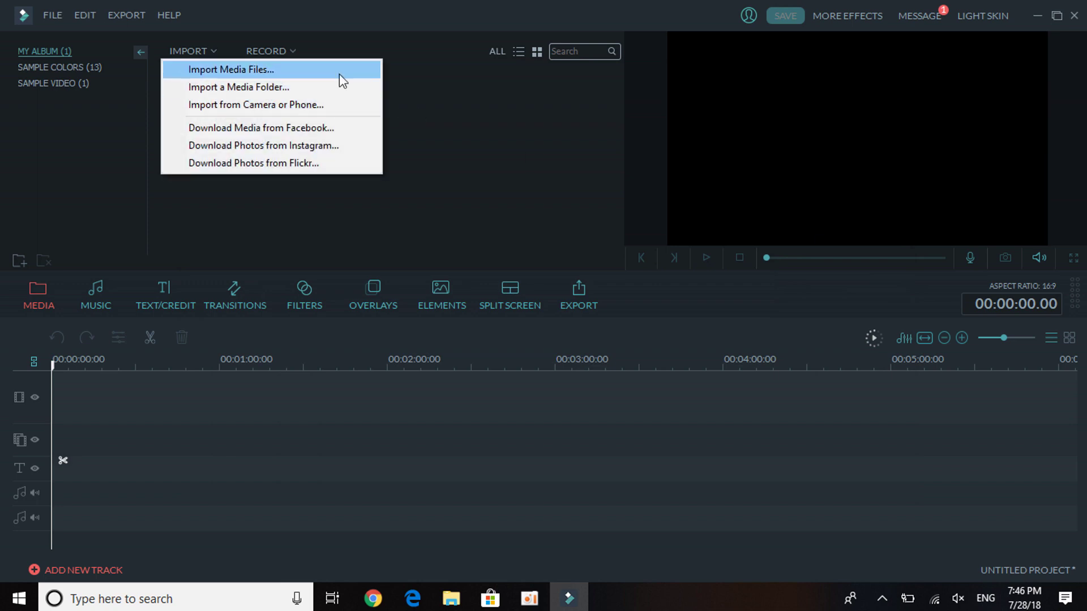
click(341, 50)
click(292, 54)
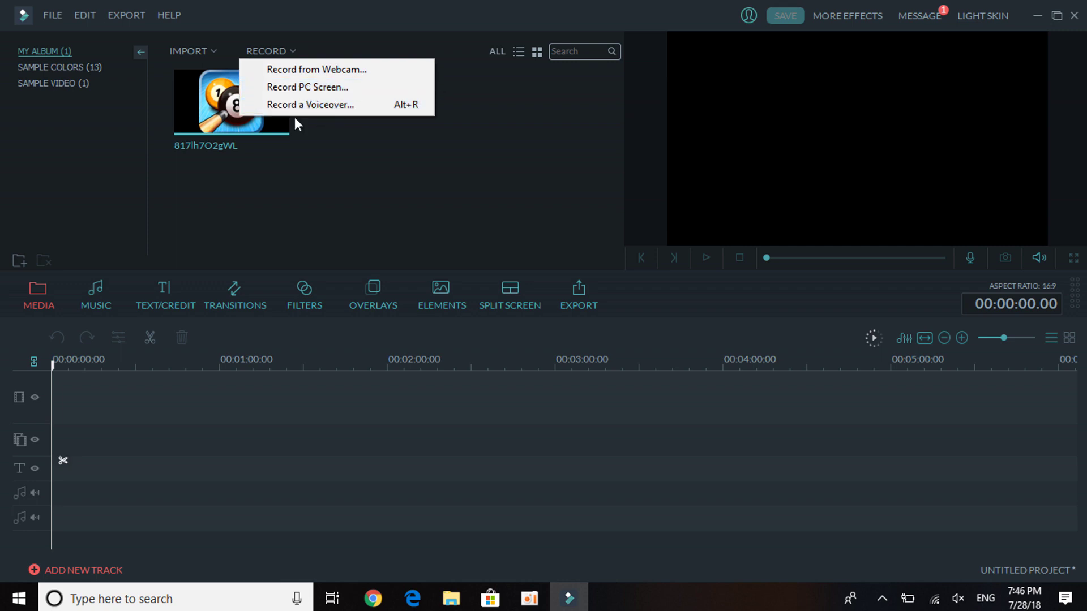
click(513, 158)
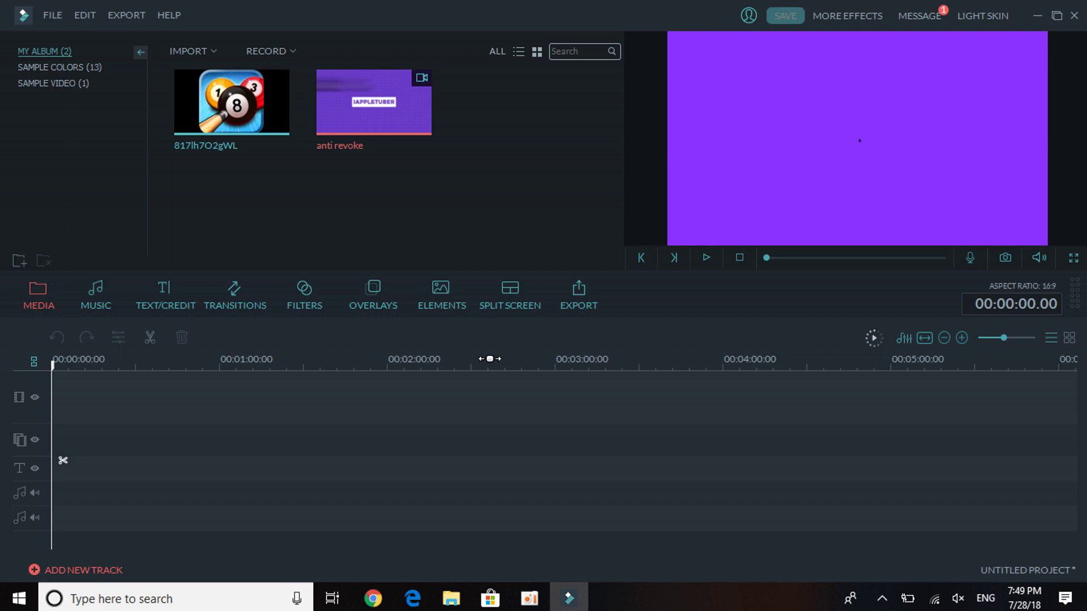
Step: Place the anti revoke clip at the start of the video track on the timeline
drag(406, 129, 90, 418)
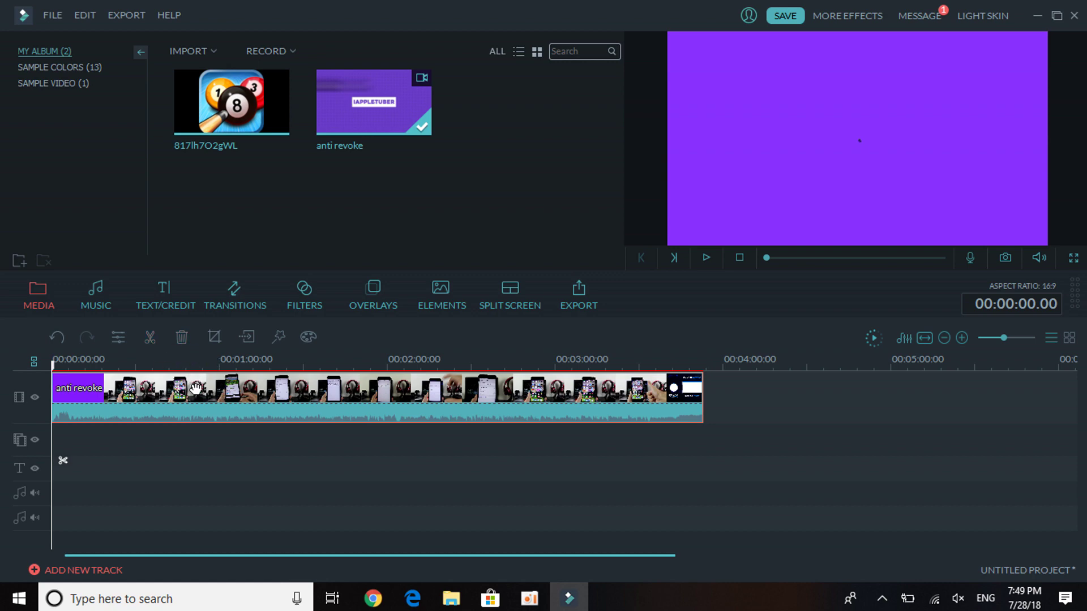
click(182, 338)
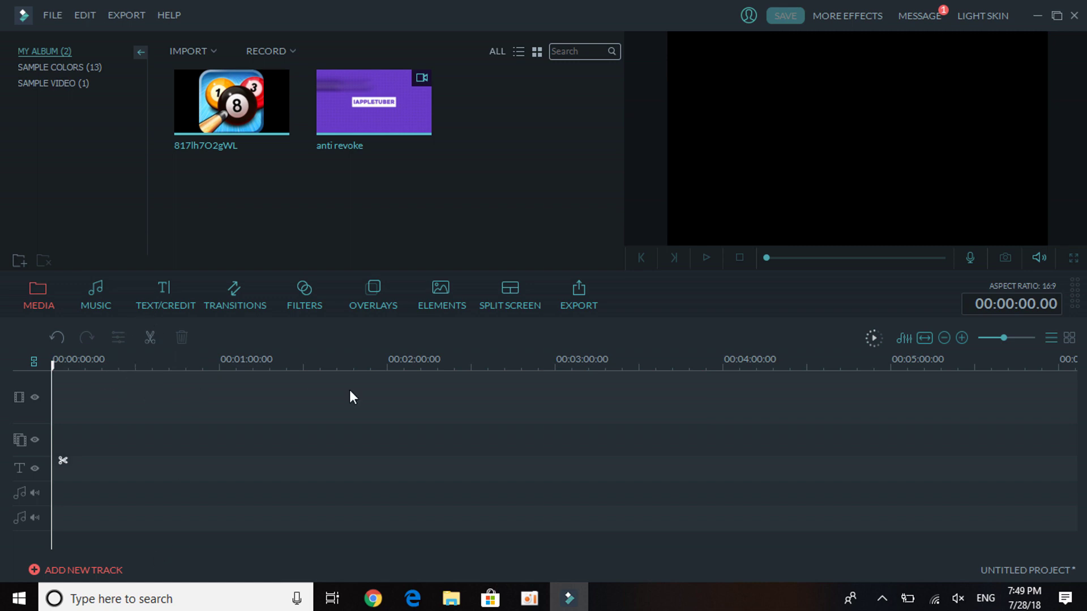
drag(403, 117, 226, 398)
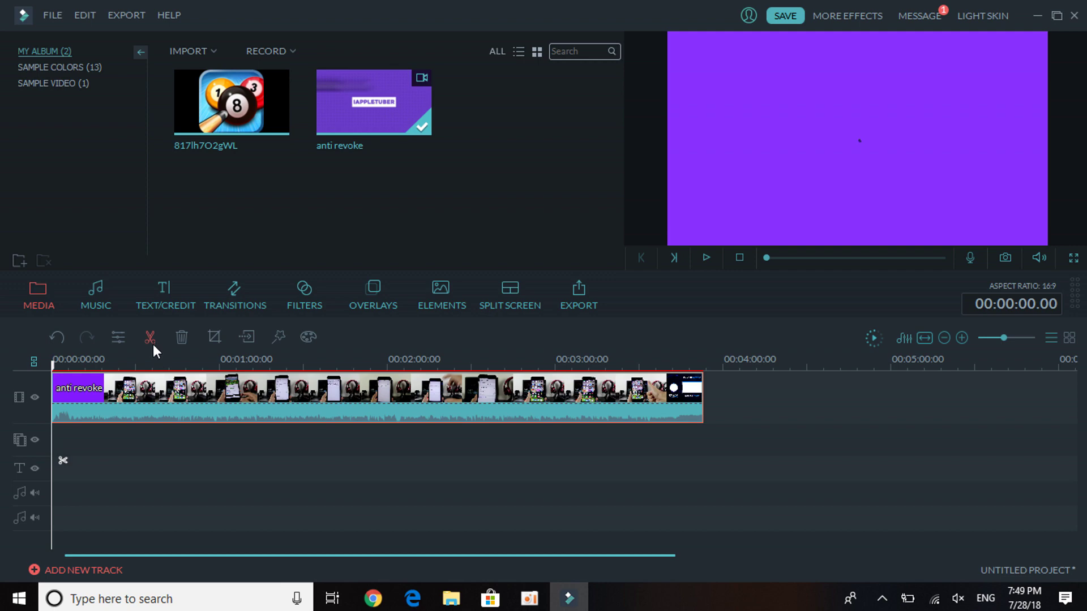
Step: Split the anti revoke clip on the timeline at about 9 seconds
key(Right)
key(Right)
drag(55, 366, 78, 386)
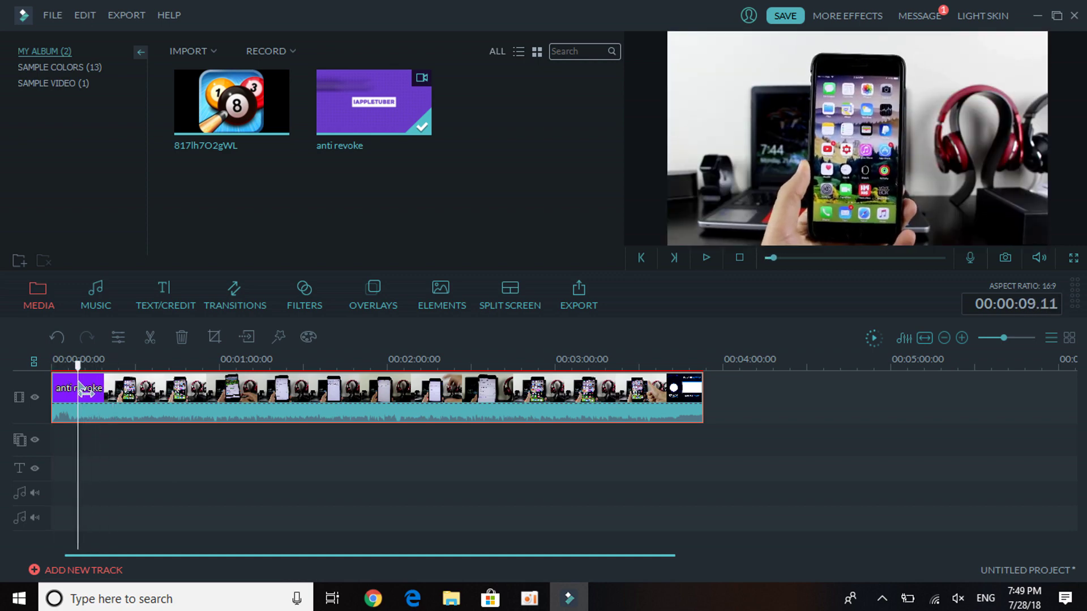
click(152, 338)
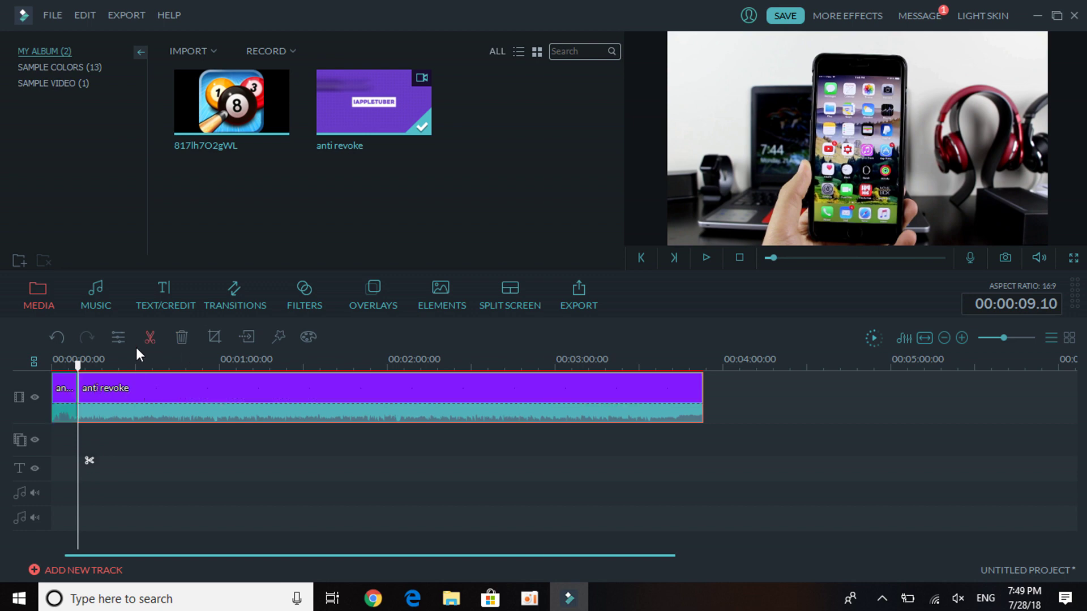
Step: Delete the short opening piece in front of the split from the timeline
click(165, 394)
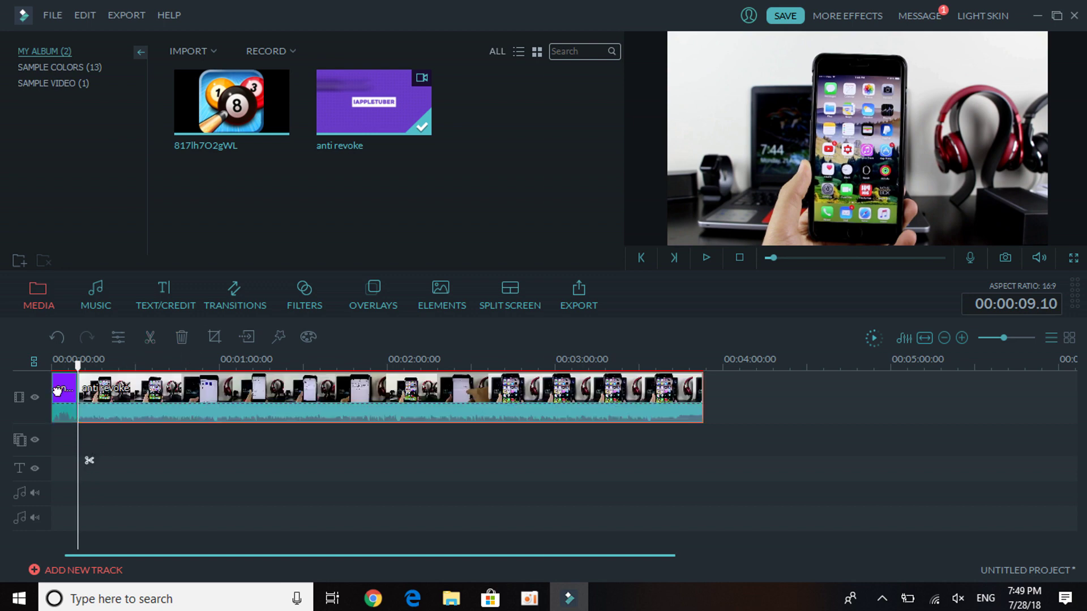
drag(77, 387, 53, 387)
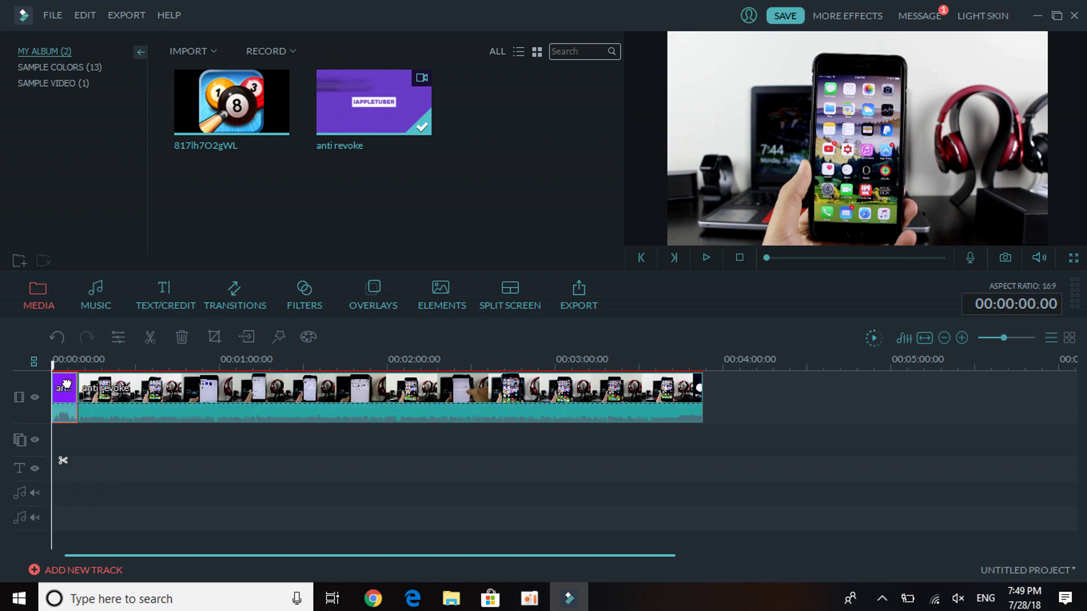
click(181, 338)
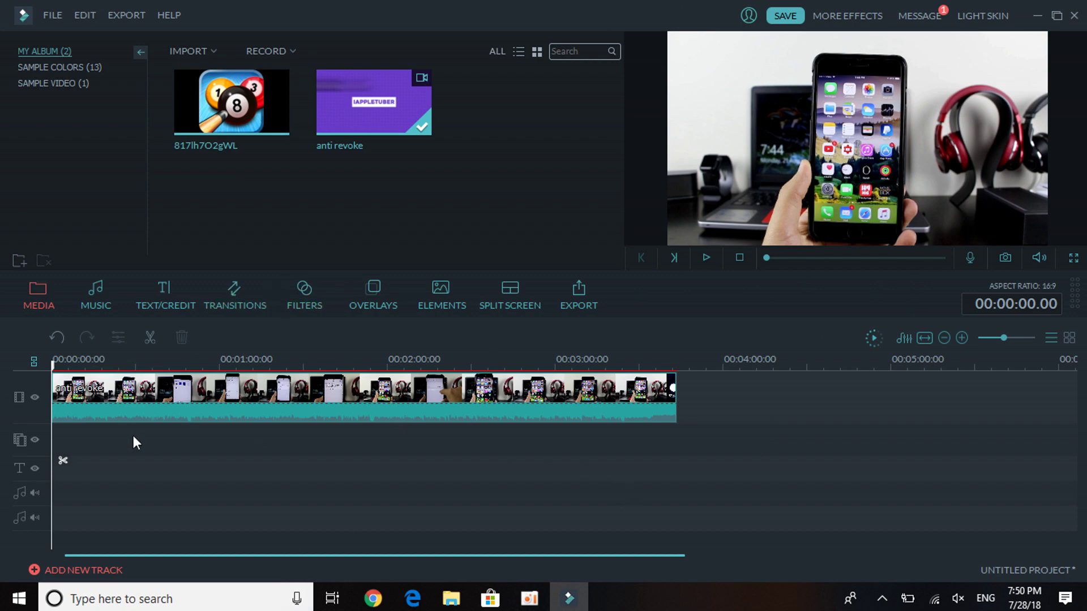
Step: Apply the Fade transition to the beginning of the anti revoke clip
click(235, 309)
mouse_move(375, 116)
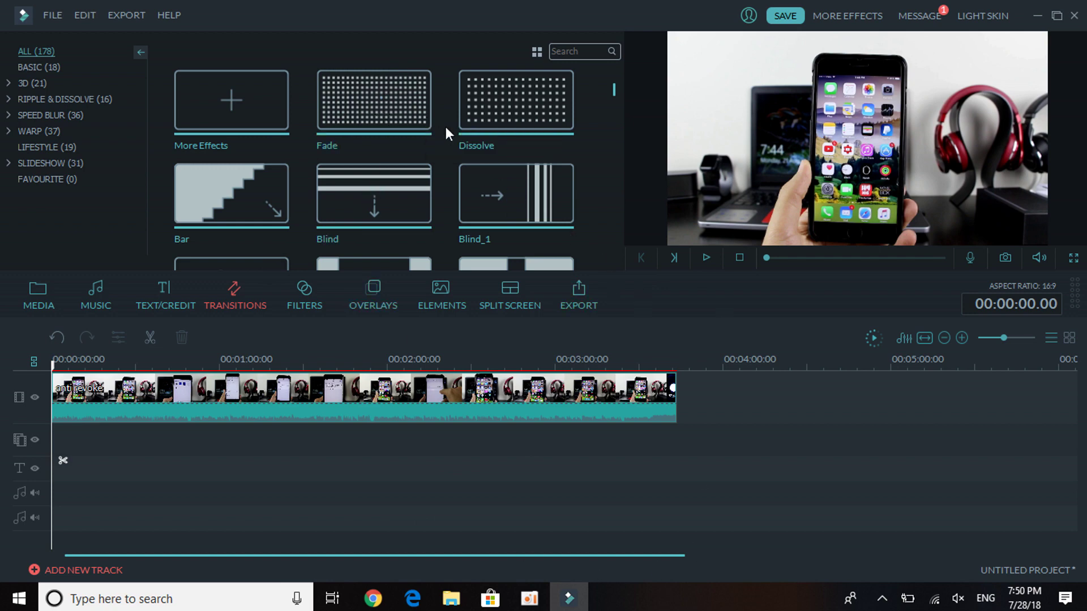
drag(374, 102, 76, 402)
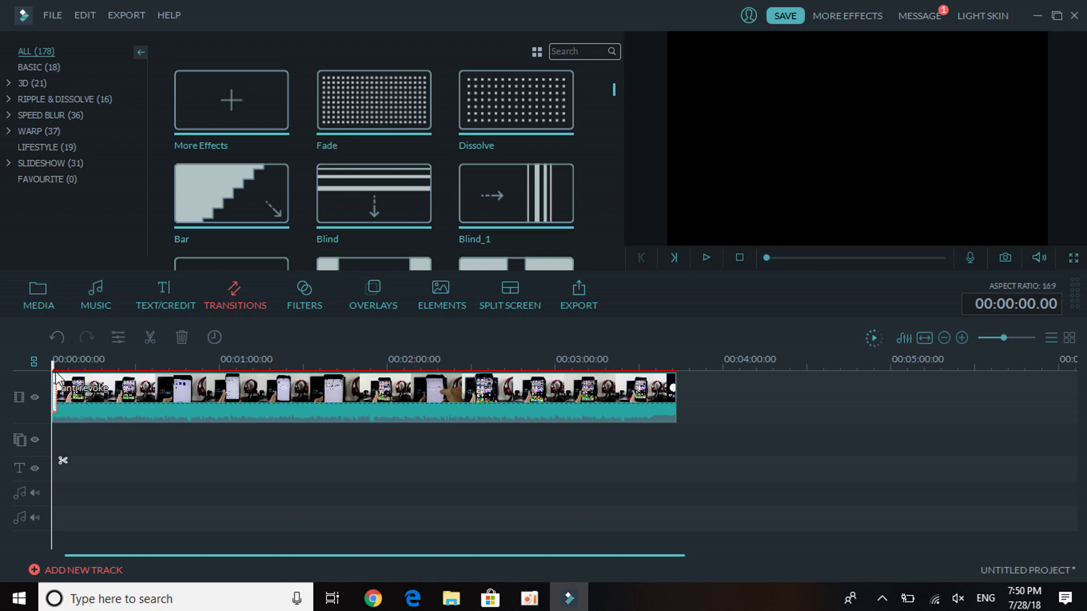
Step: Play the beginning of the timeline to check the Fade transition, replaying it from the start
click(705, 260)
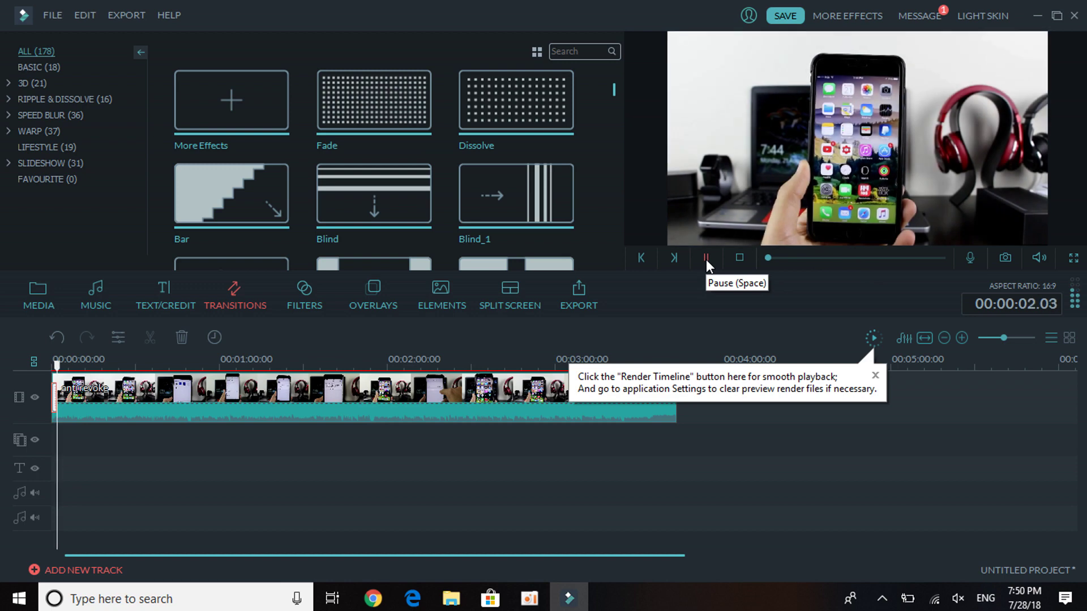
click(705, 260)
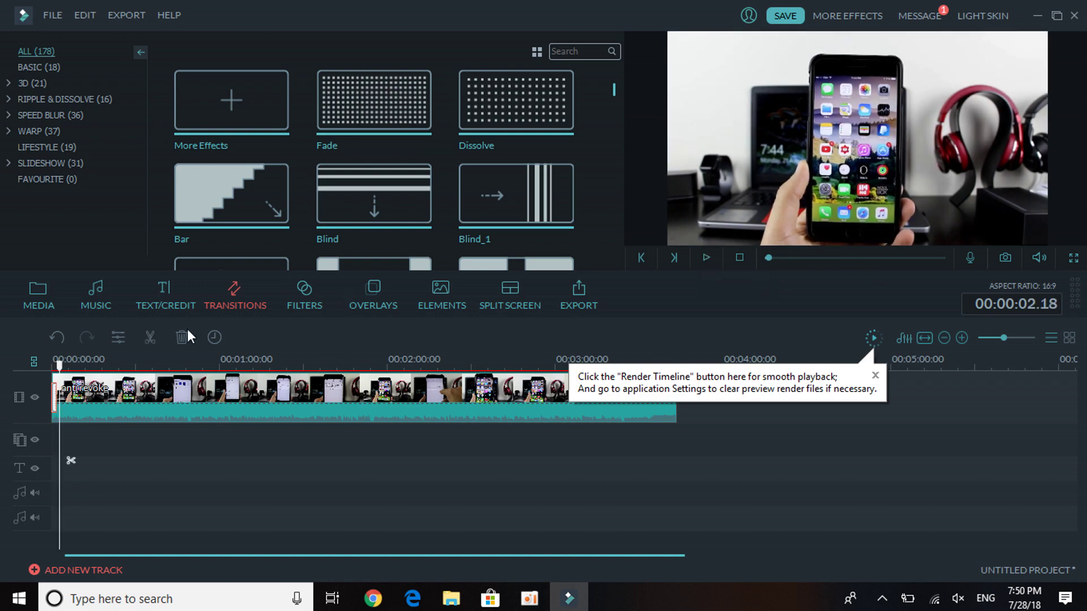
click(52, 378)
click(707, 258)
click(738, 259)
click(705, 260)
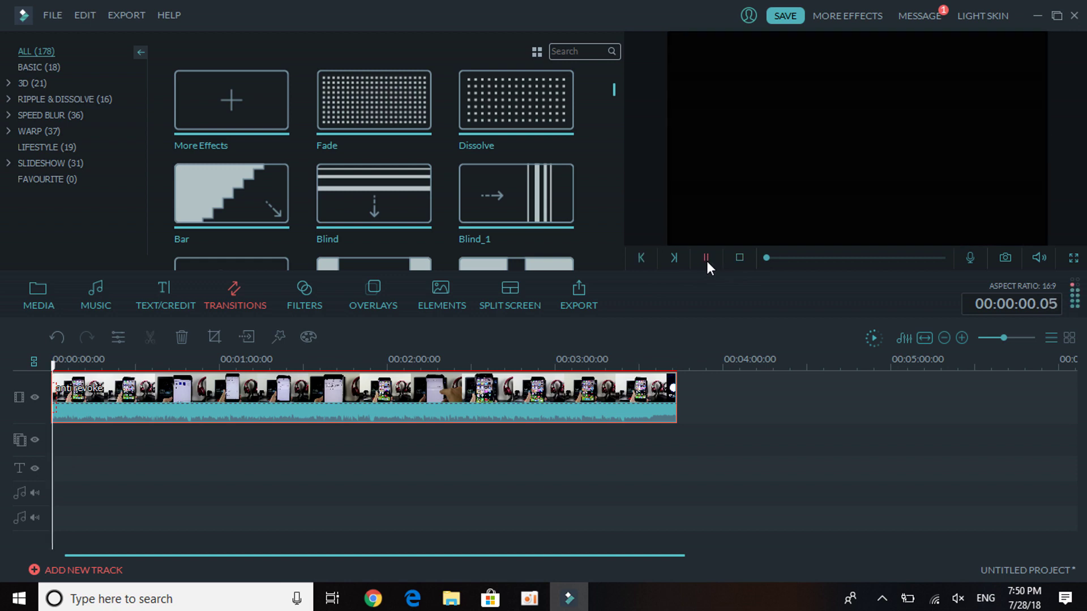
click(706, 261)
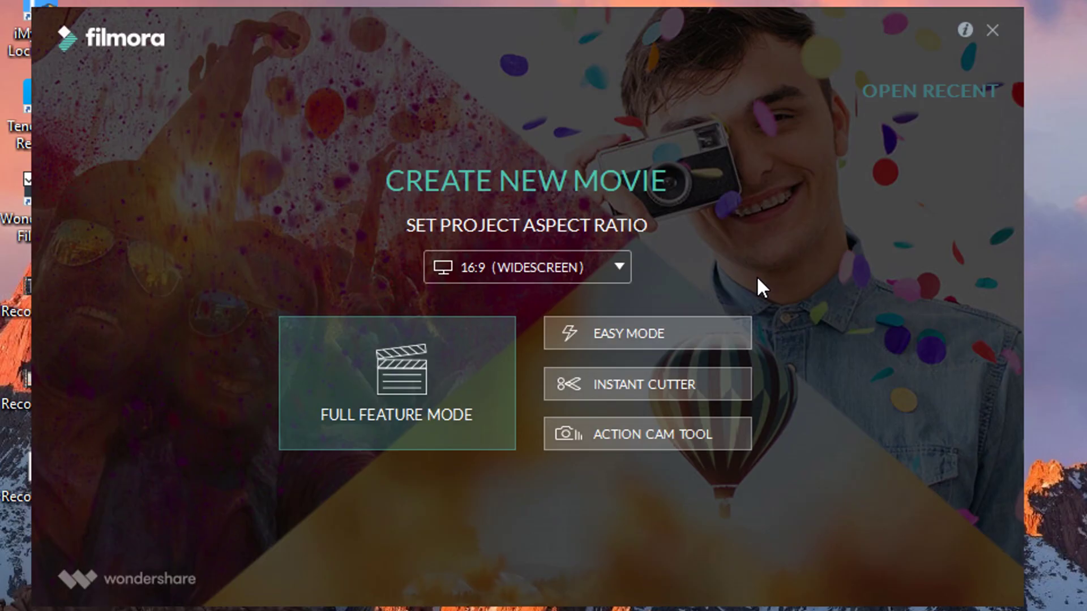
Step: Start an Easy Mode project, import the anti revoke video and continue to the theme selection
click(616, 340)
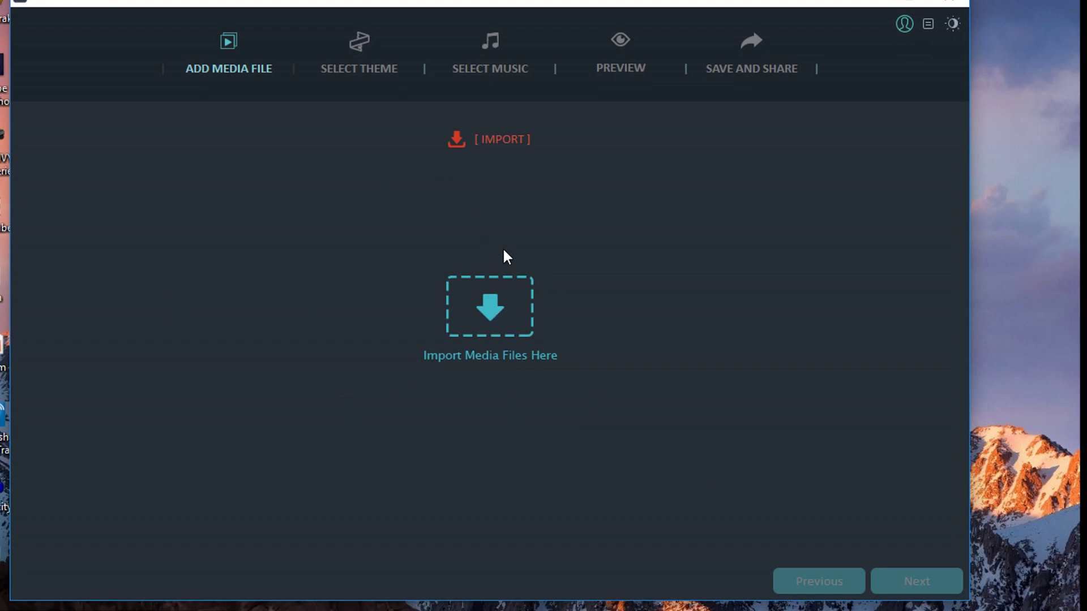
click(500, 328)
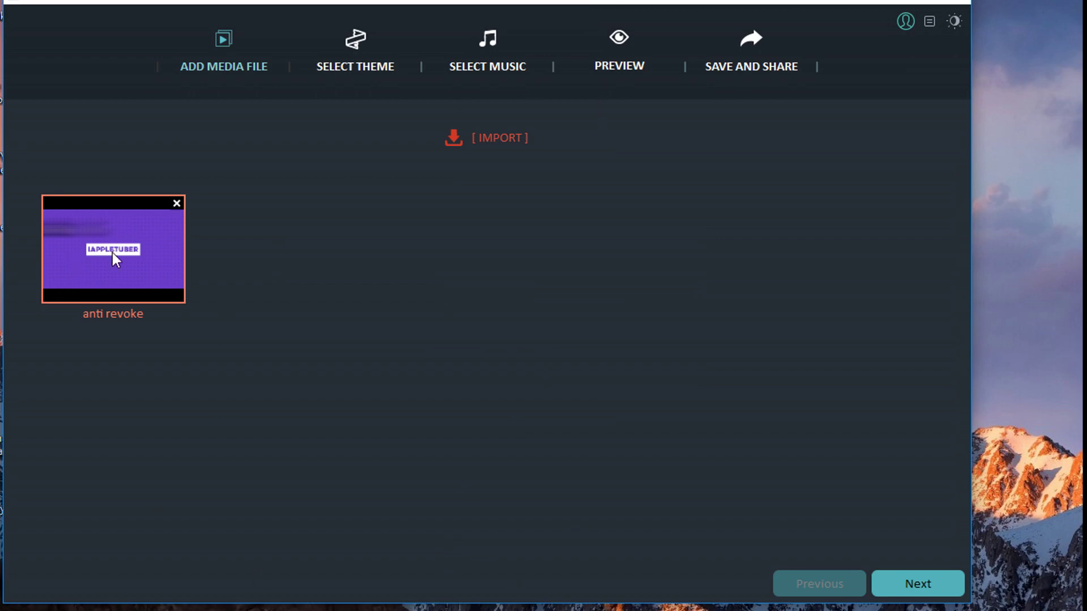
click(917, 584)
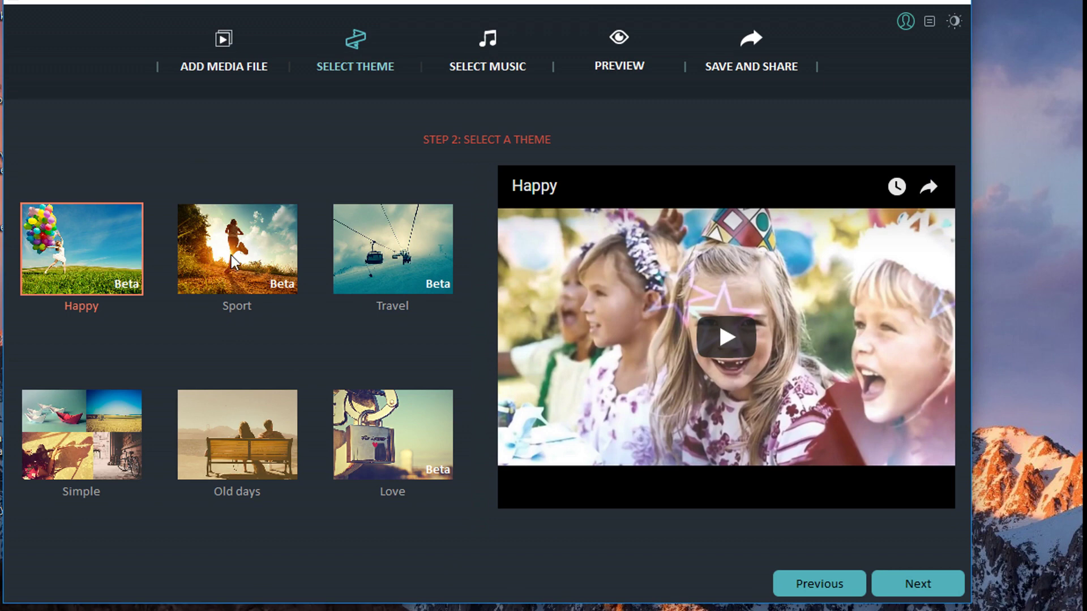
Step: Choose the Simple theme, keep the preset music Drift - Pages Turn and continue to the preview stage
click(84, 447)
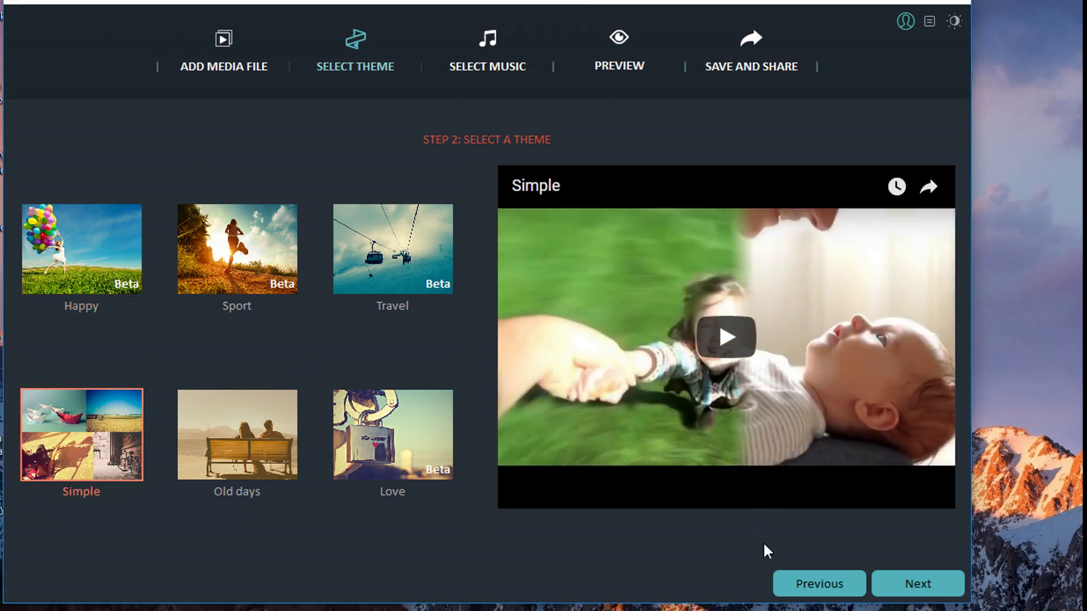
click(917, 583)
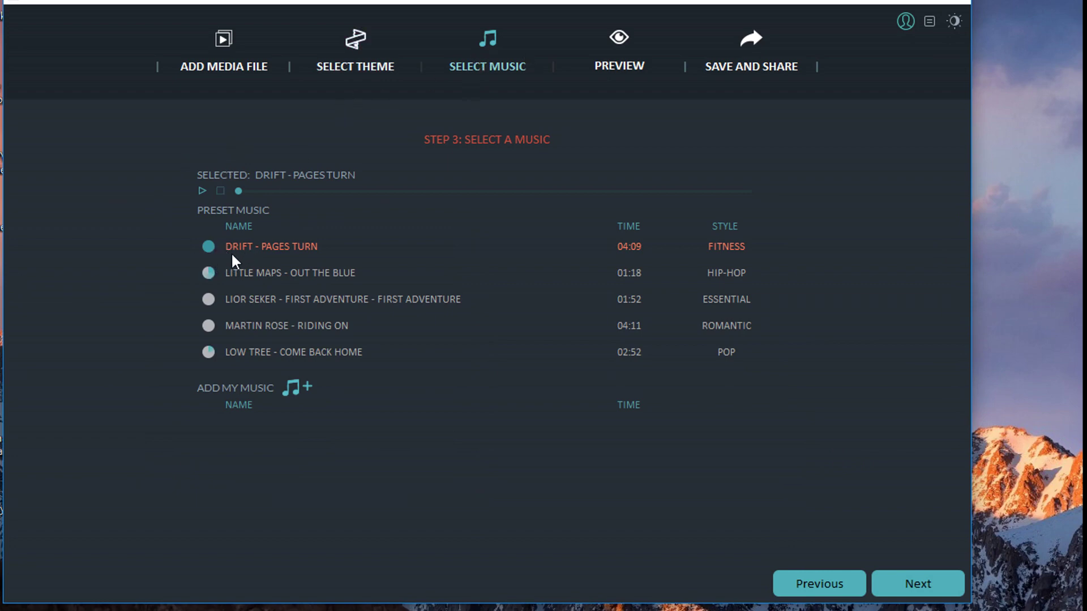
click(883, 583)
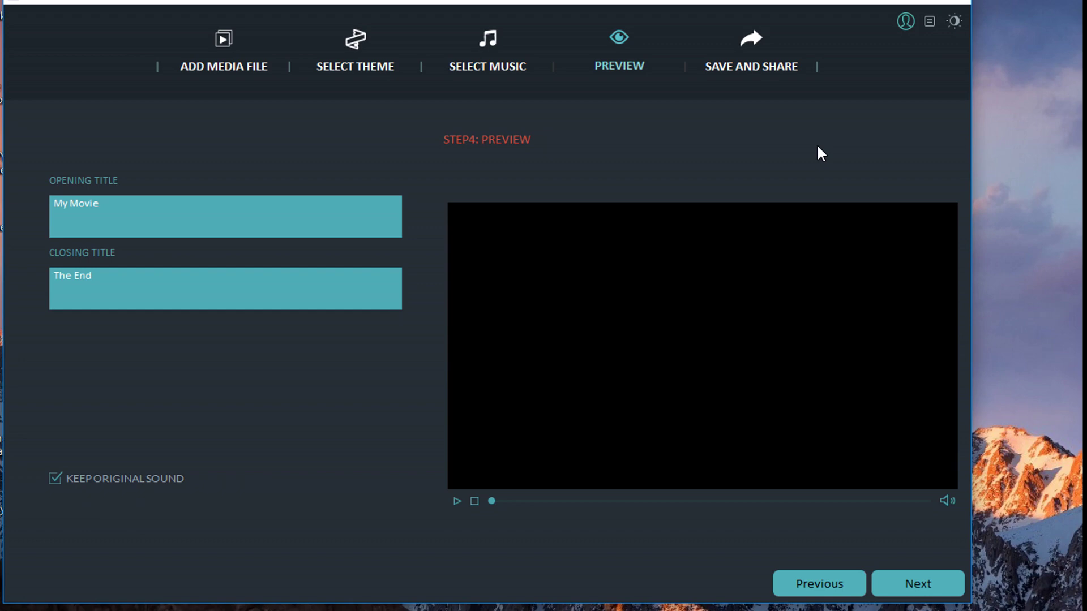
Step: Change the movie's opening title to "record"
click(138, 205)
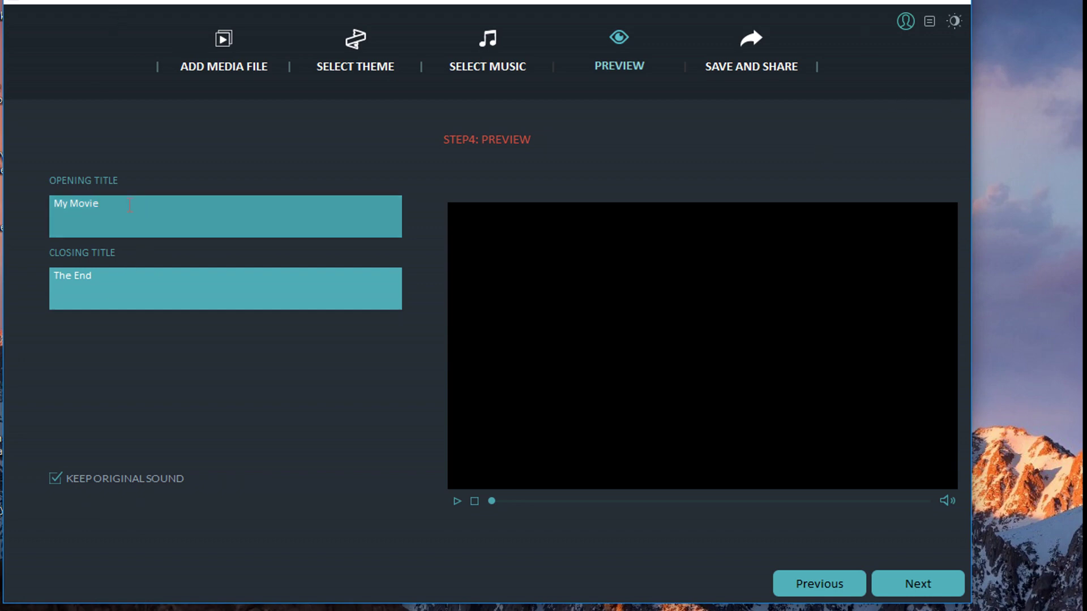
triple_click(130, 205)
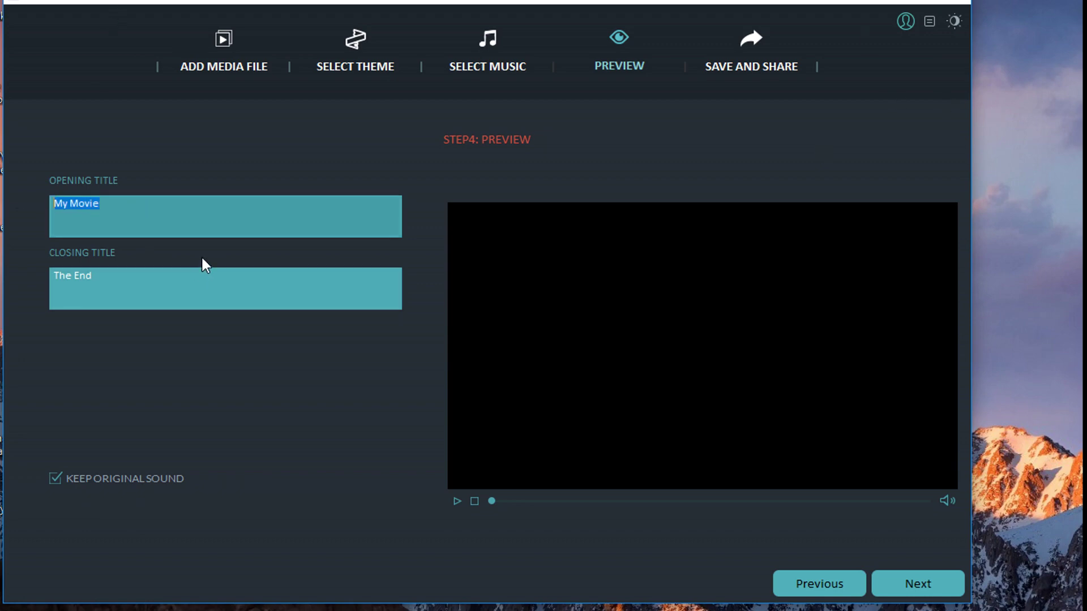
text(record)
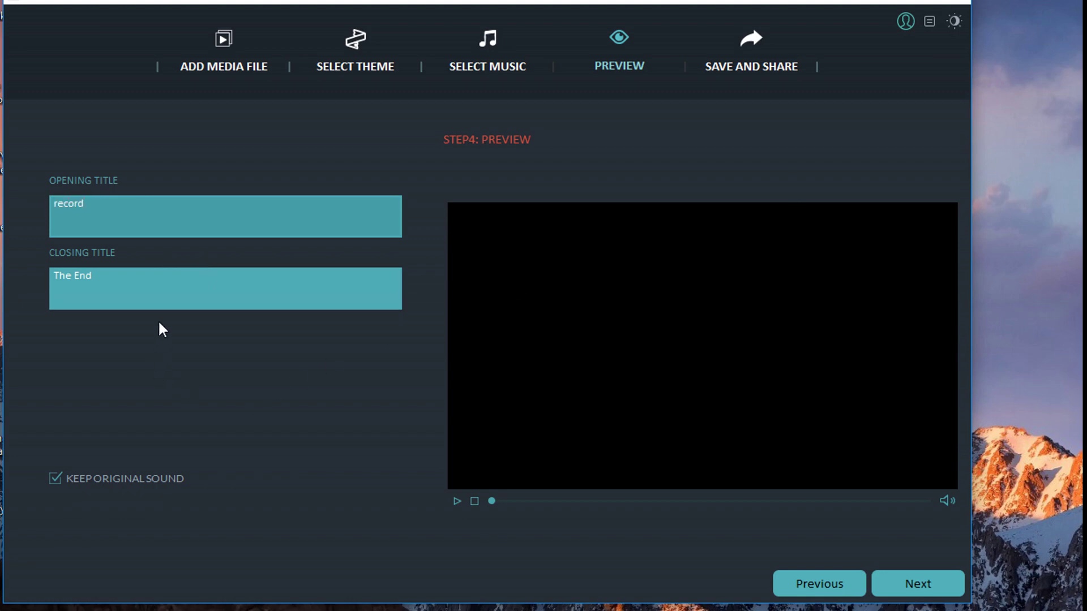
Step: Change the movie's closing title to "thank you"
triple_click(165, 272)
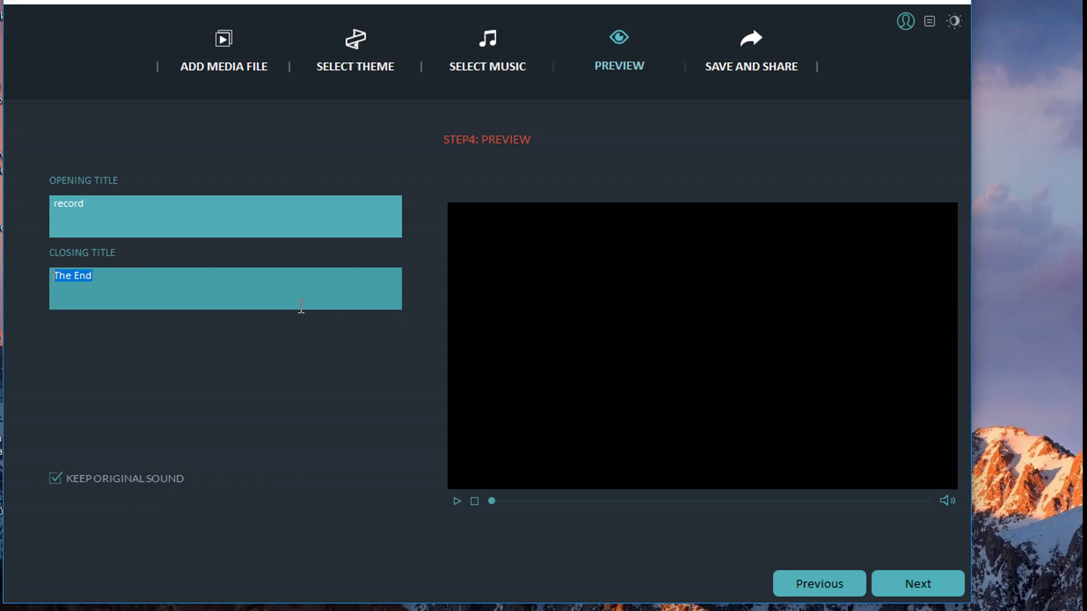
text(thank yo)
text(yu)
key(BackSpace)
key(BackSpace)
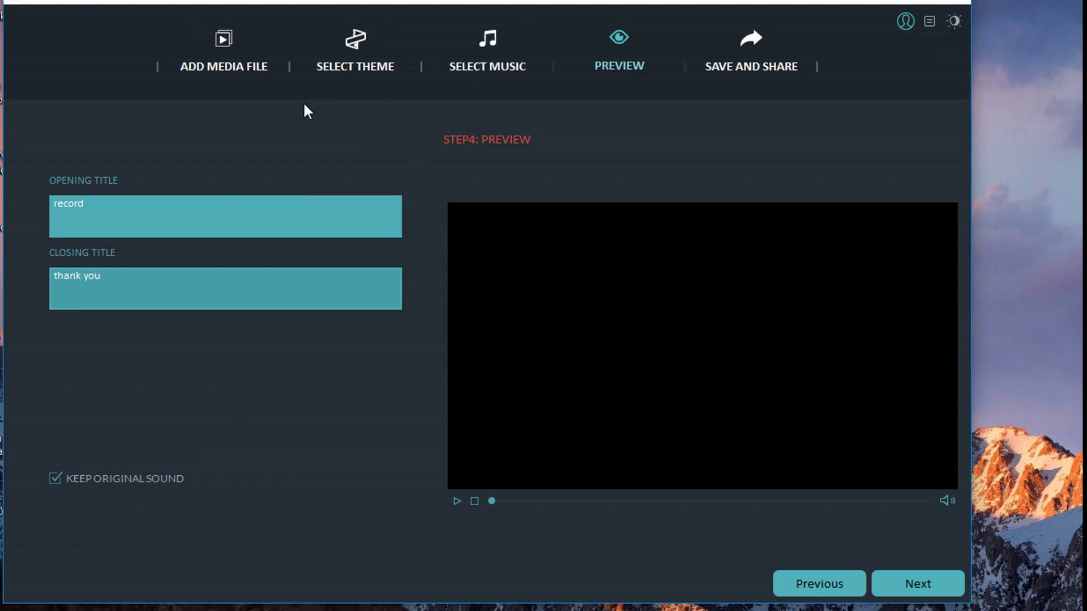
Step: Turn off keeping the original sound, play part of the movie in the preview and pause it
click(56, 480)
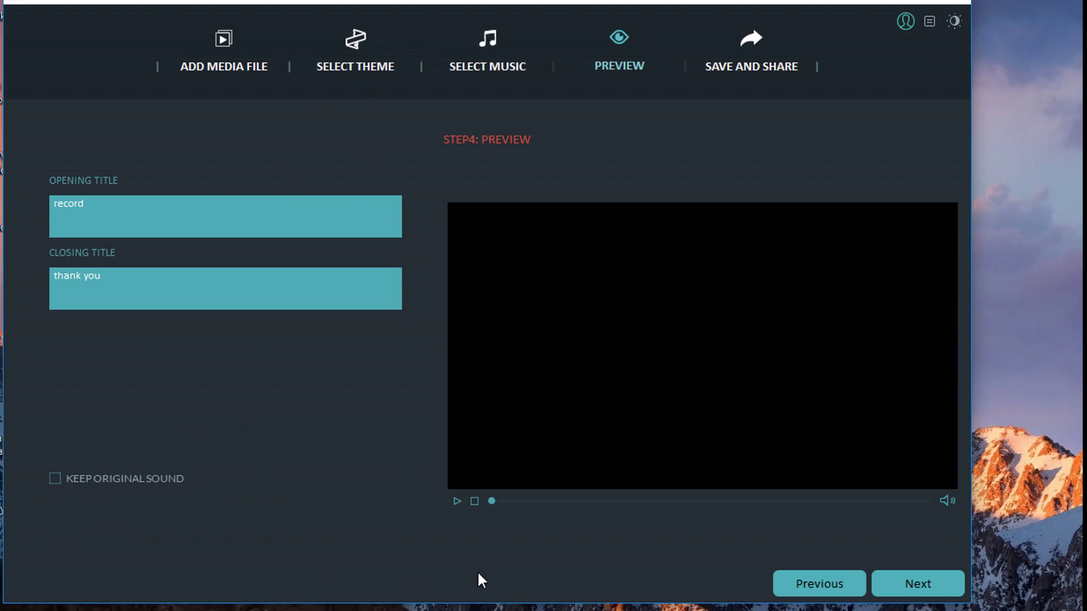
click(458, 501)
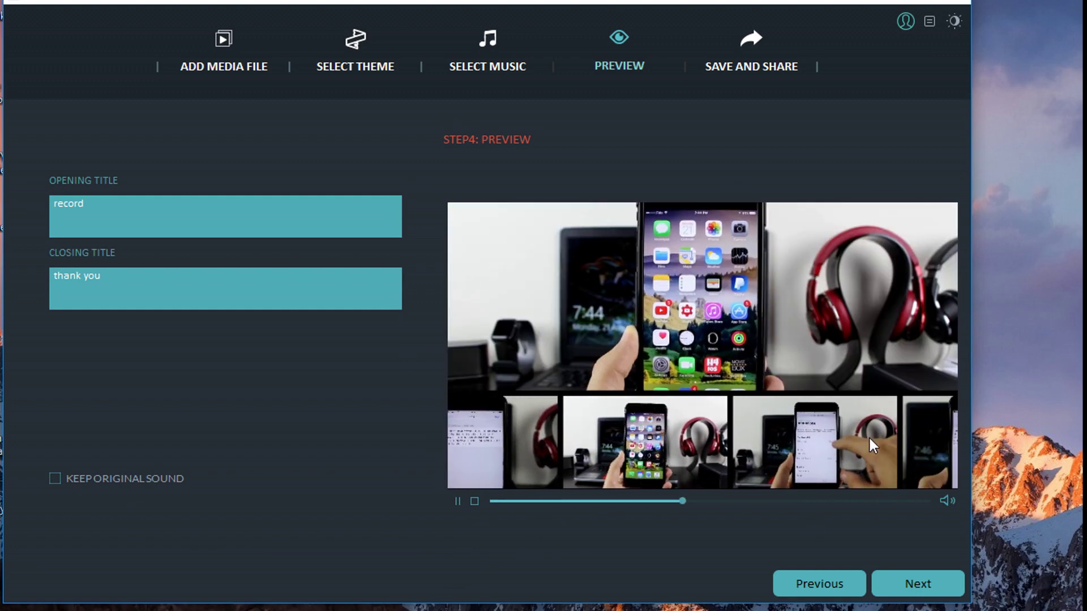
click(456, 502)
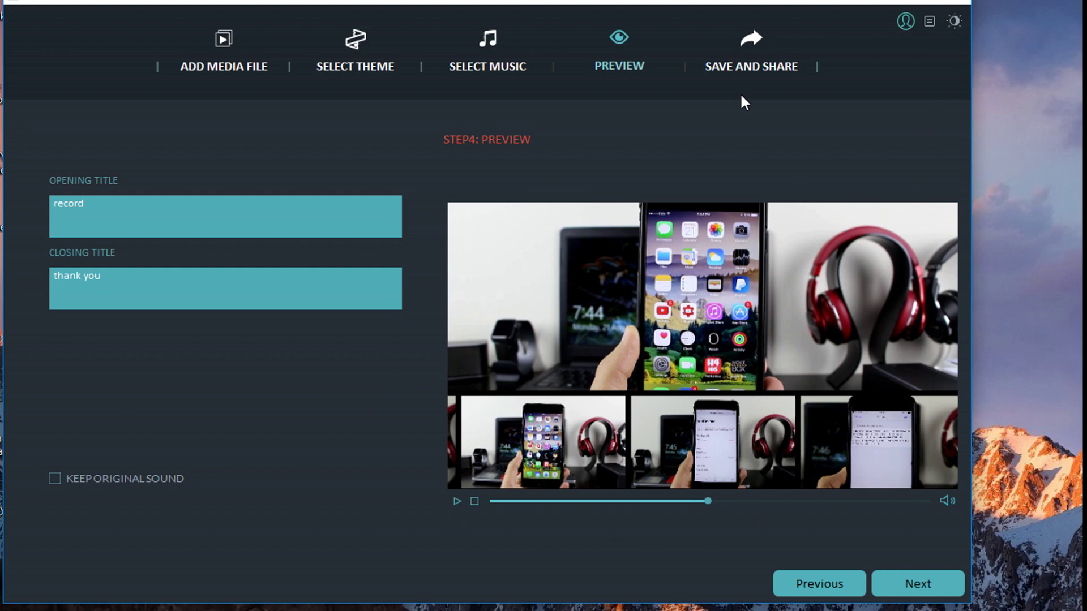
Step: Continue to the save and share stage and choose MPEG-2 as the export format, keeping the name My Video
click(913, 587)
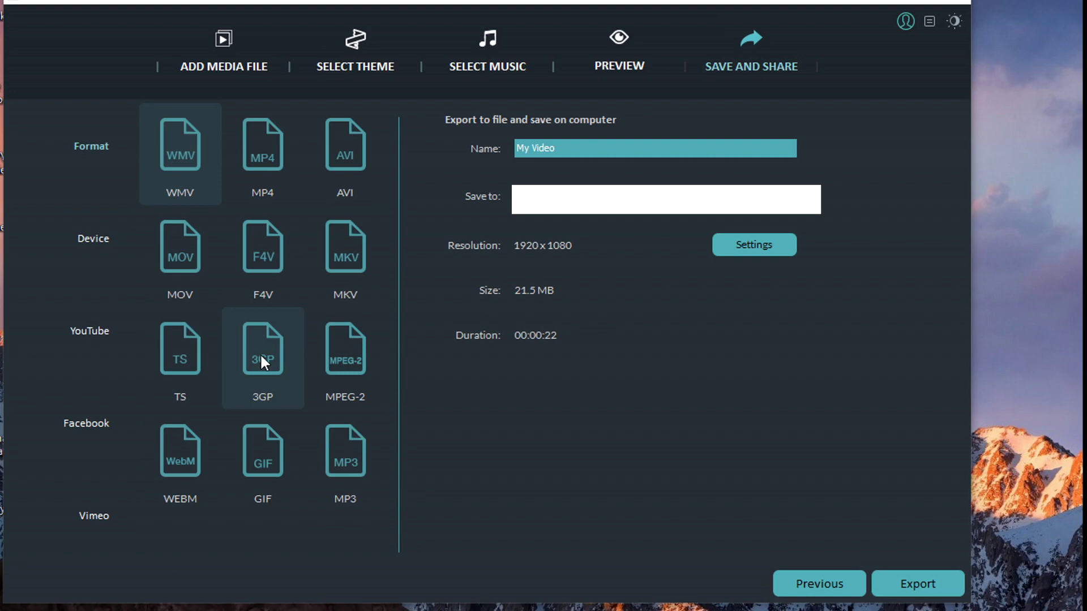
click(351, 355)
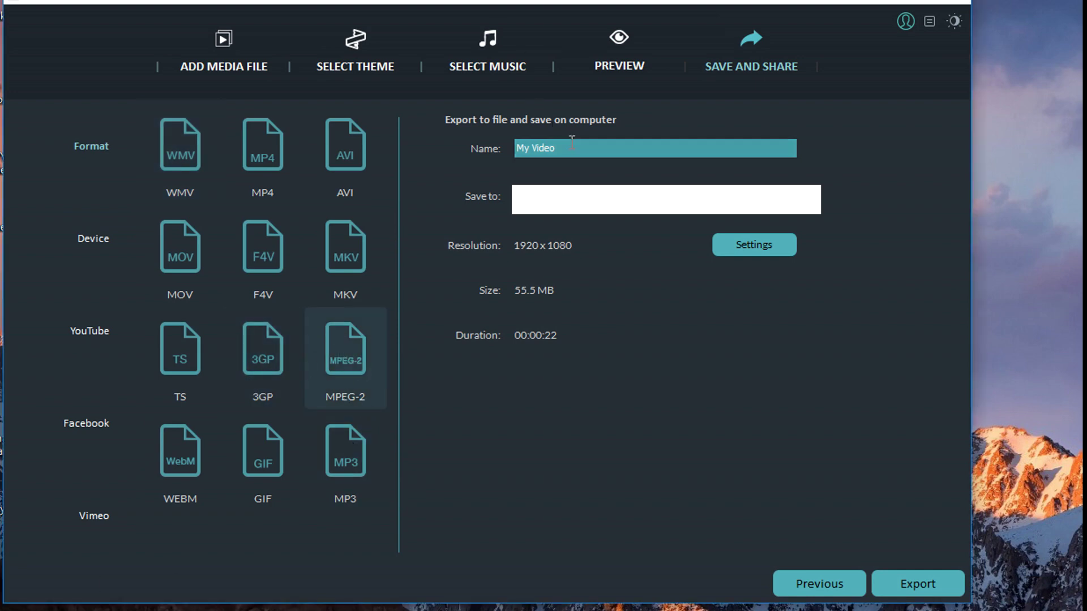
drag(557, 147, 492, 154)
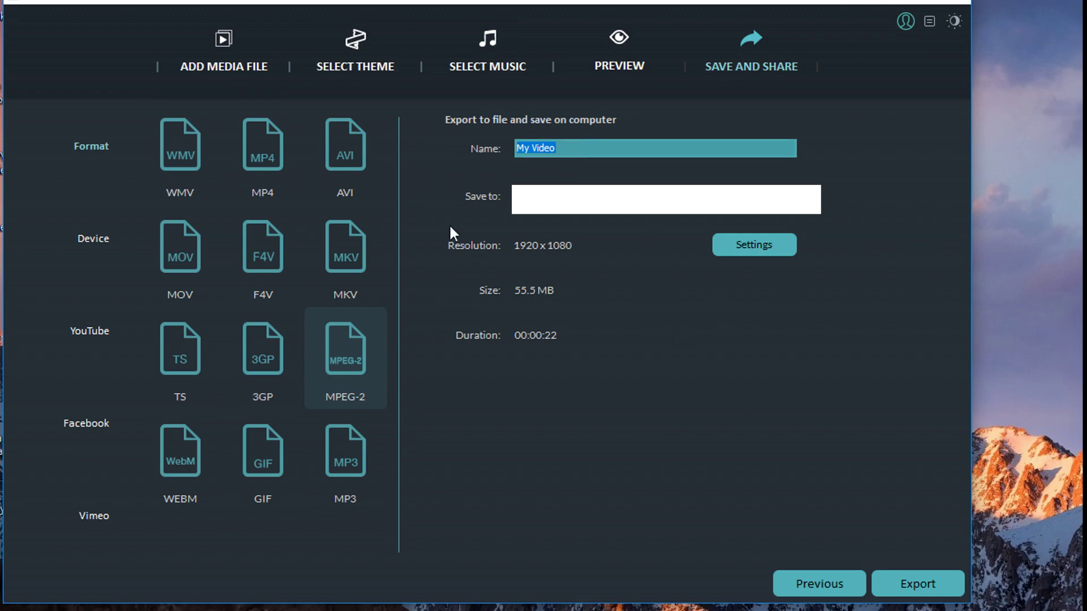
Step: Set the export quality to Best, apply the settings and start exporting the movie
click(740, 252)
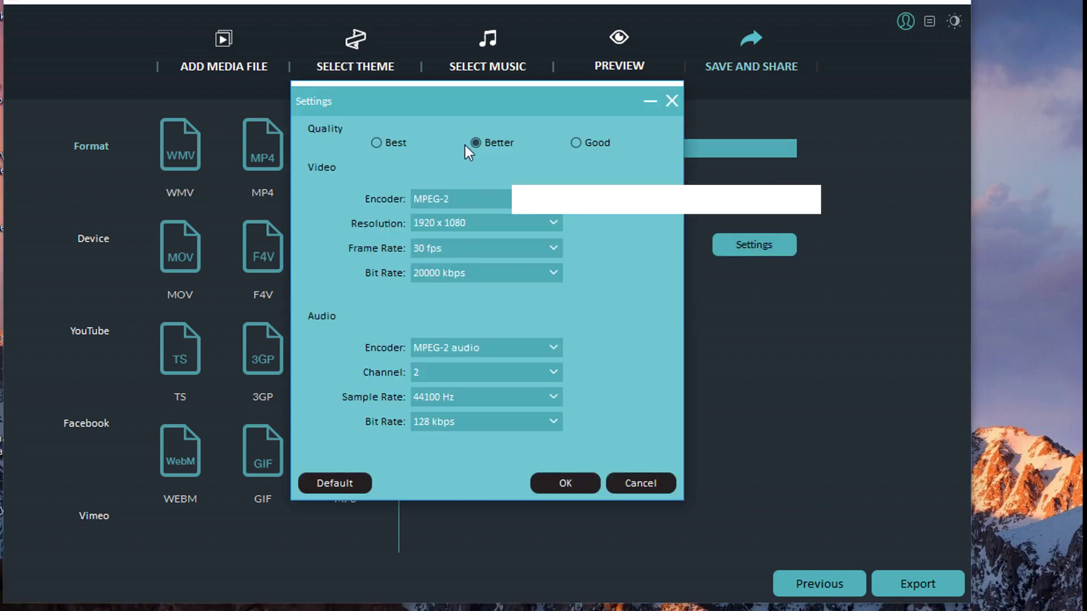
click(377, 142)
click(564, 490)
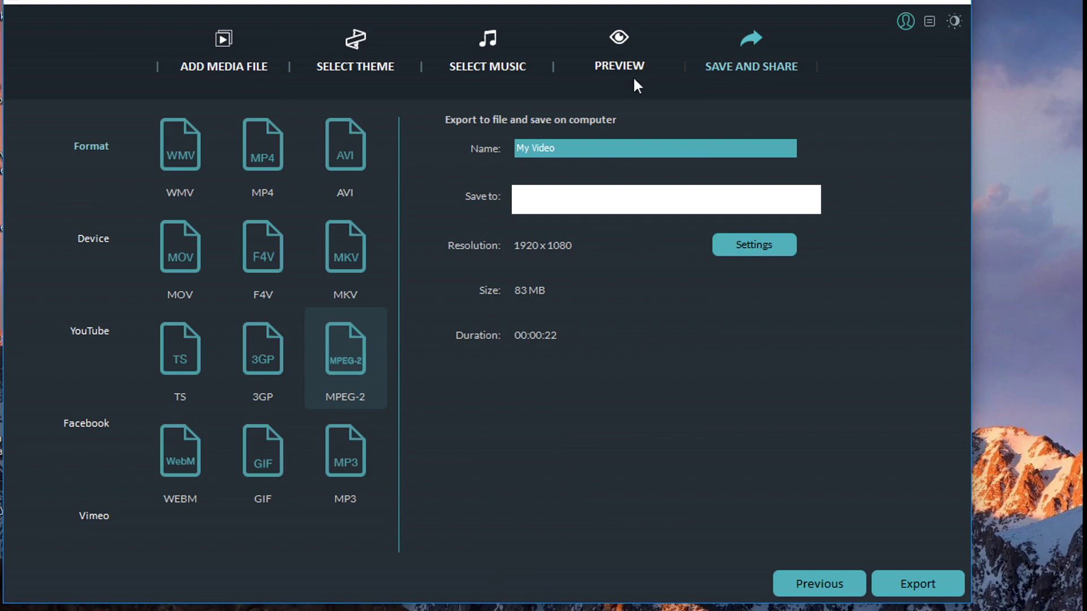
click(927, 579)
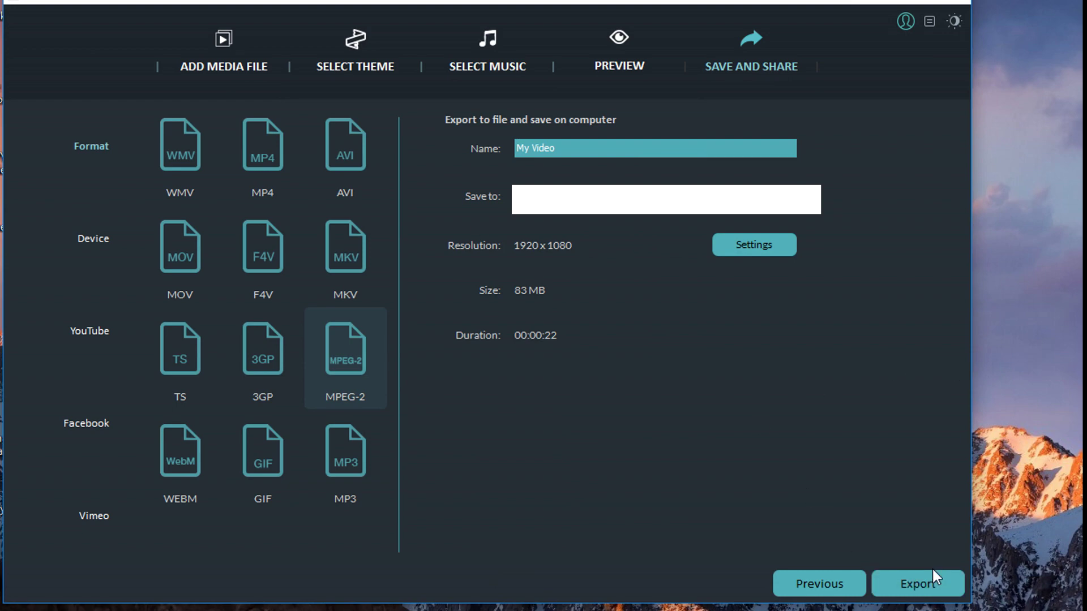